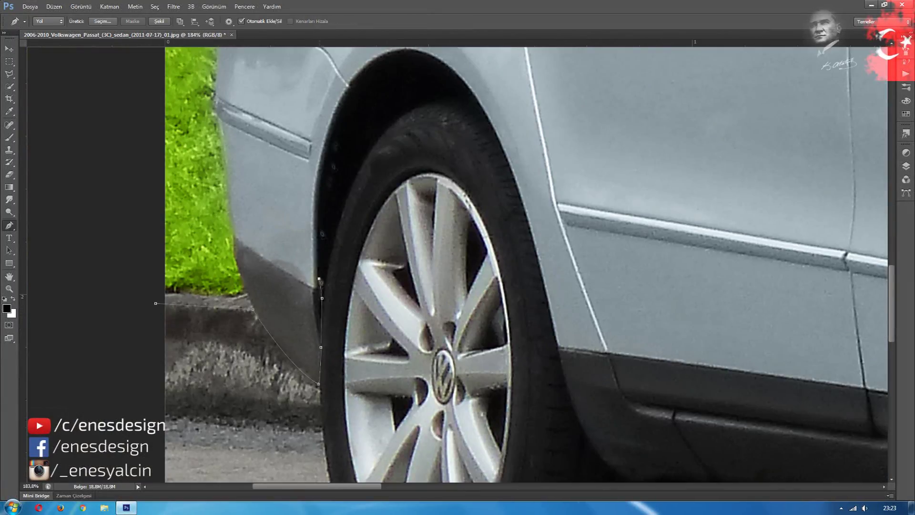
# Start a pen path with curved anchors up along the Passat's rear wheel arch.
pyautogui.scroll(1, 321, 282)
pyautogui.click(336, 153)
pyautogui.moveTo(404, 82); pyautogui.dragTo(422, 86)
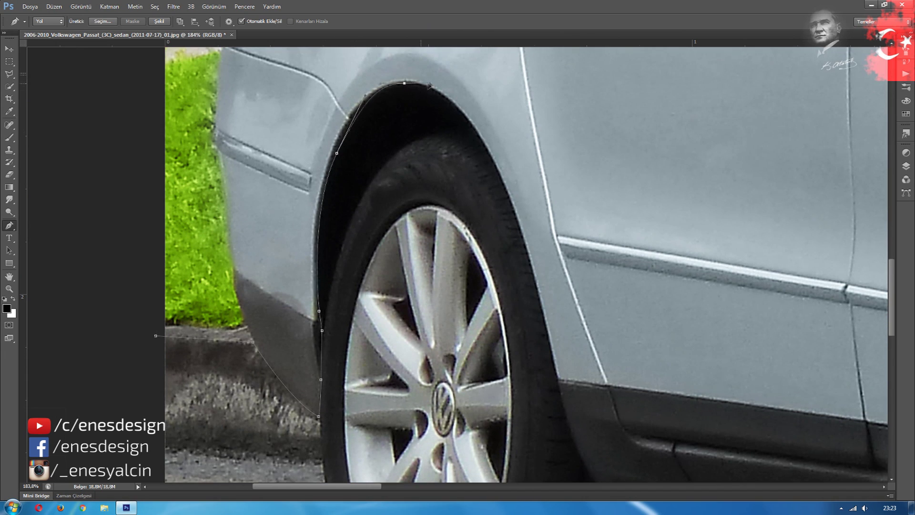
# Continue the pen outline along the lower sill and front bumper to the fog light.
pyautogui.click(552, 355)
pyautogui.scroll(-4, 542, 310)
pyautogui.hscroll(1, 542, 309)
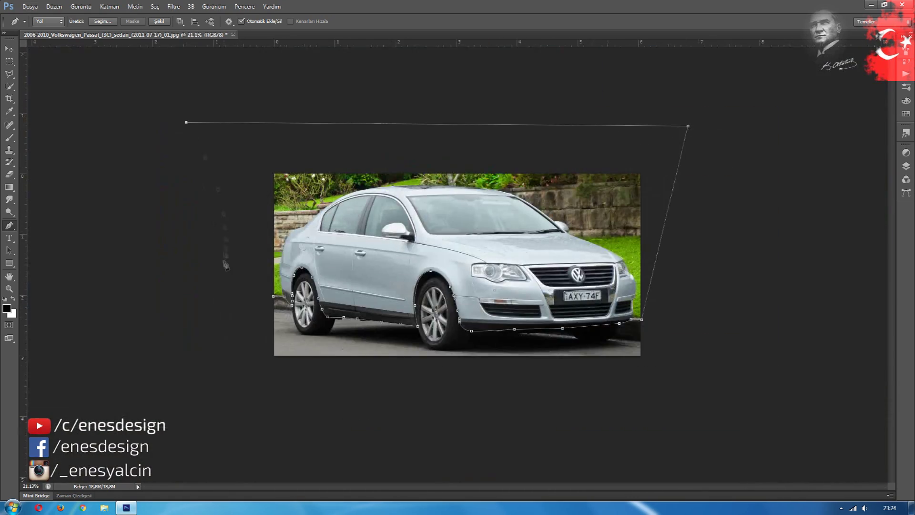
pyautogui.scroll(1, 415, 299)
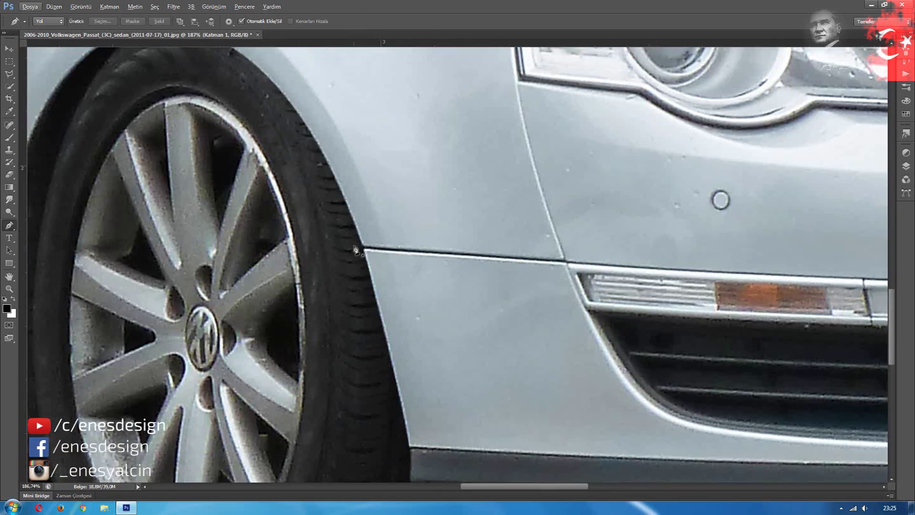
pyautogui.hscroll(10, 355, 251)
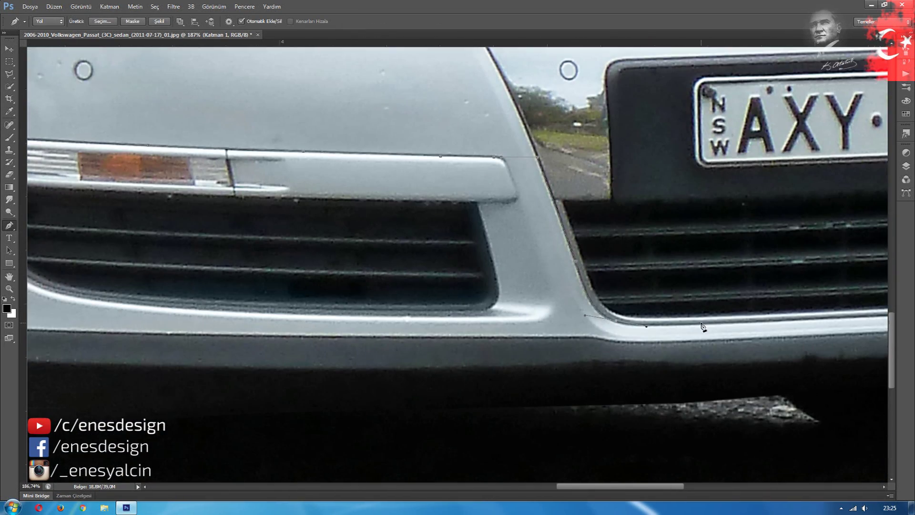
pyautogui.hscroll(5, 700, 327)
pyautogui.hscroll(2, 536, 259)
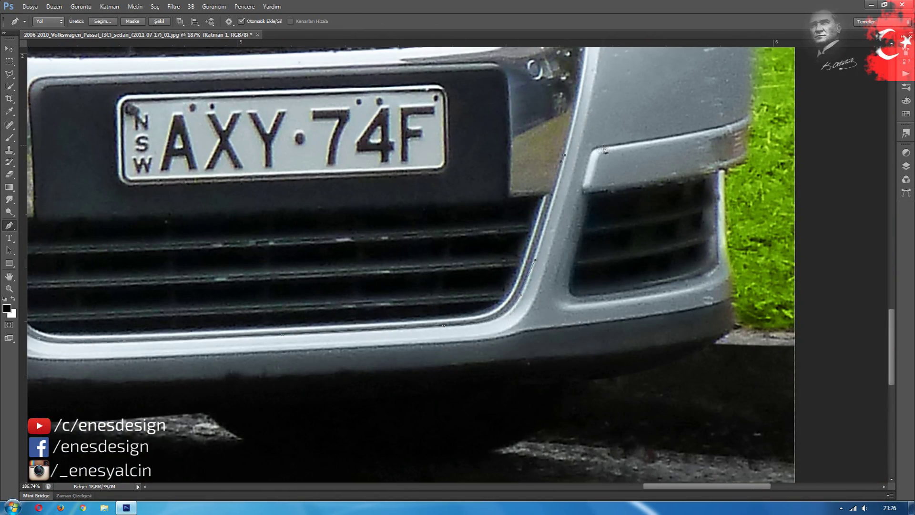
pyautogui.hscroll(3, 536, 259)
pyautogui.click(622, 141)
# Close the lower bumper outline and copy it onto its own layer for Free Transform.
pyautogui.click(589, 371)
pyautogui.scroll(-5, 588, 372)
pyautogui.hotkey('ctrl', 'Return')
pyautogui.hotkey('ctrl', 'j')
pyautogui.hotkey('ctrl', 't')
# Stretch the bumper copy and the side-skirt copy down toward the road.
pyautogui.scroll(2, 592, 220)
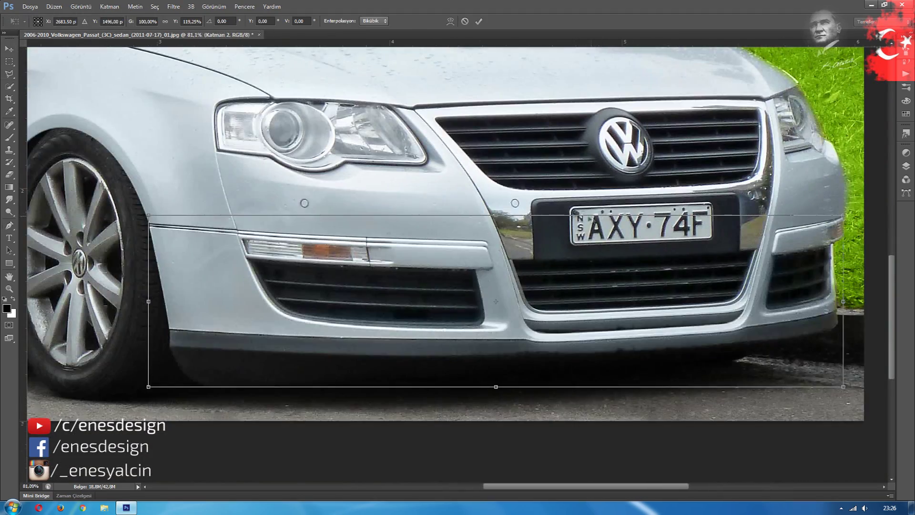
pyautogui.hscroll(2, 593, 220)
pyautogui.scroll(3, 593, 220)
pyautogui.moveTo(735, 212); pyautogui.dragTo(735, 201)
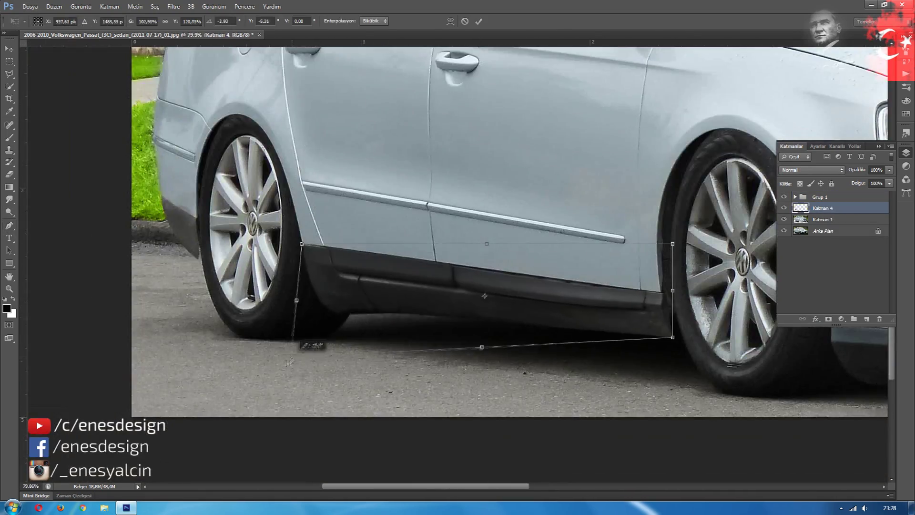
pyautogui.moveTo(674, 329); pyautogui.dragTo(675, 354)
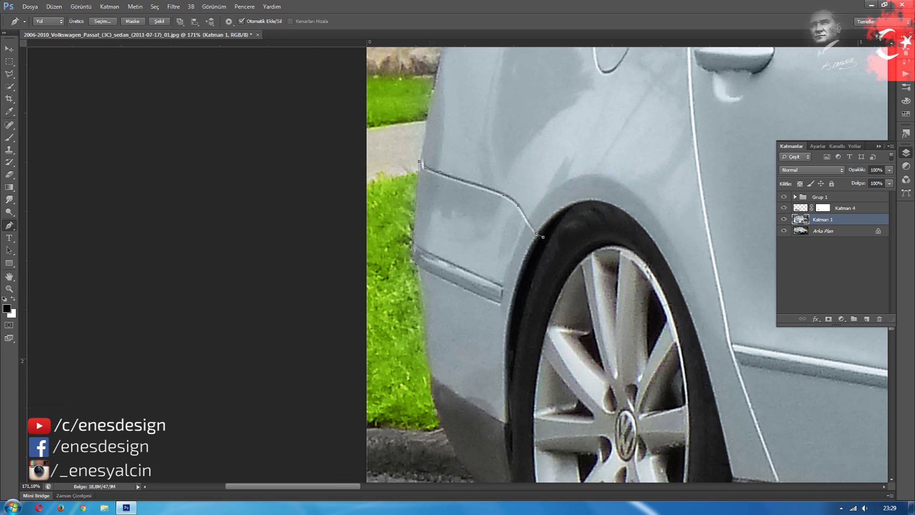
# Load the rear lower-panel outline as a selection and fit the whole car on screen.
pyautogui.moveTo(455, 469); pyautogui.dragTo(414, 328)
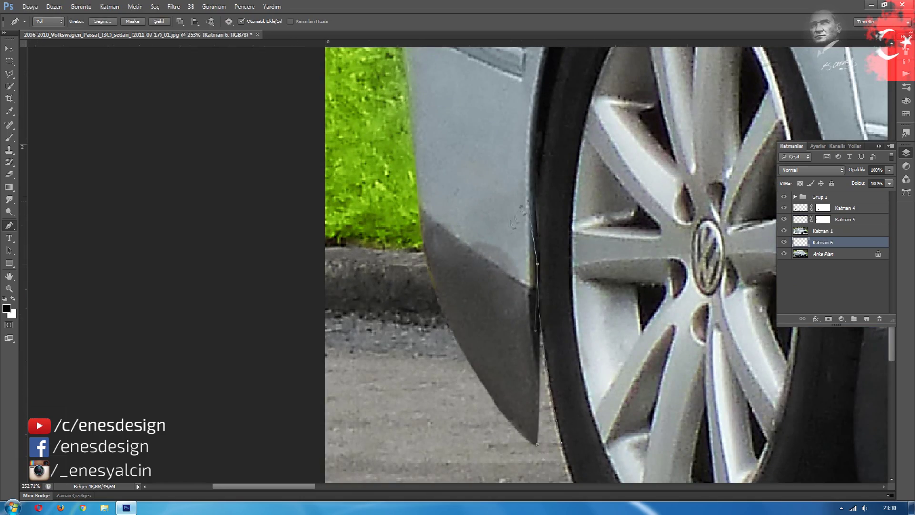
pyautogui.hotkey('ctrl', 'Return')
pyautogui.hotkey('ctrl', '0')
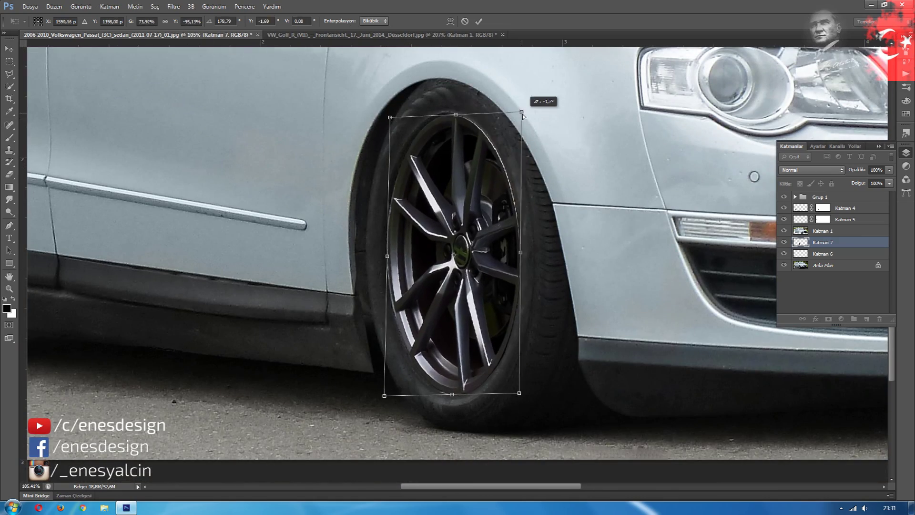
# Distort and skew the pasted Golf rims to fit the front and rear arches.
pyautogui.moveTo(518, 393); pyautogui.dragTo(515, 388)
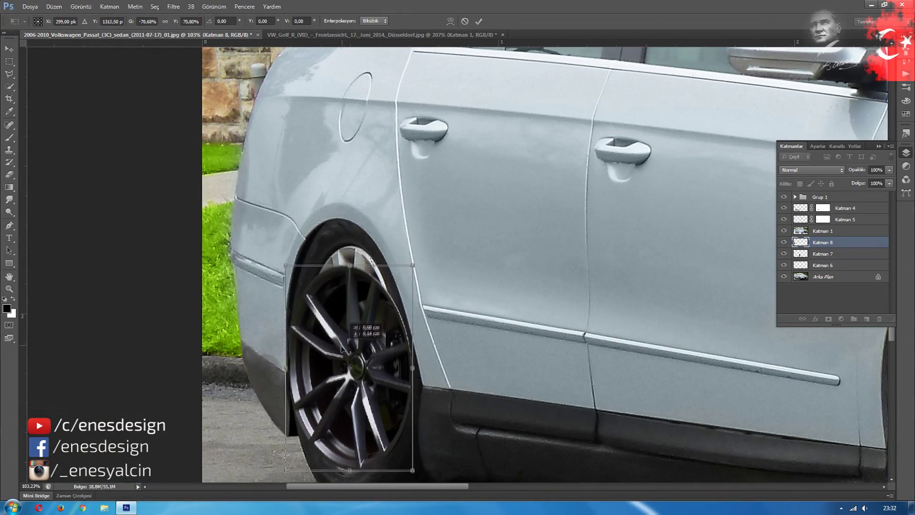
pyautogui.moveTo(342, 349); pyautogui.dragTo(346, 342)
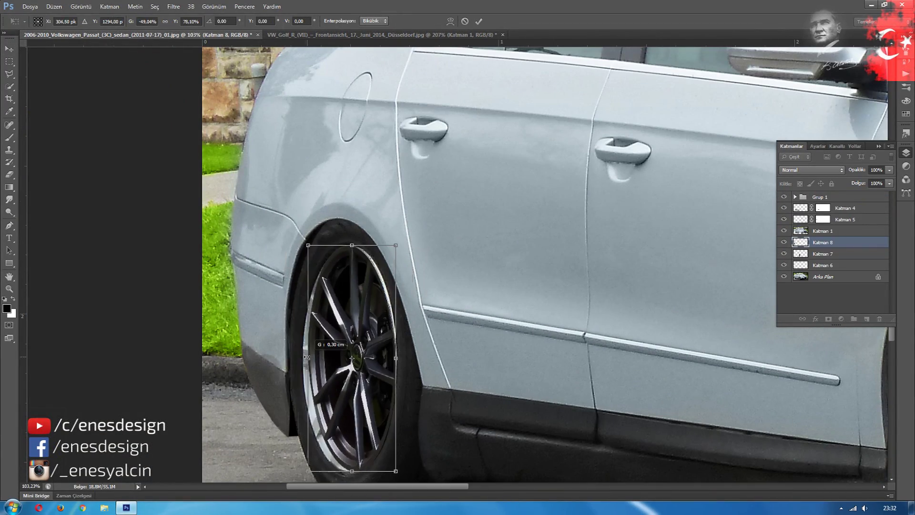
pyautogui.scroll(2, 362, 285)
pyautogui.moveTo(419, 334); pyautogui.dragTo(416, 340)
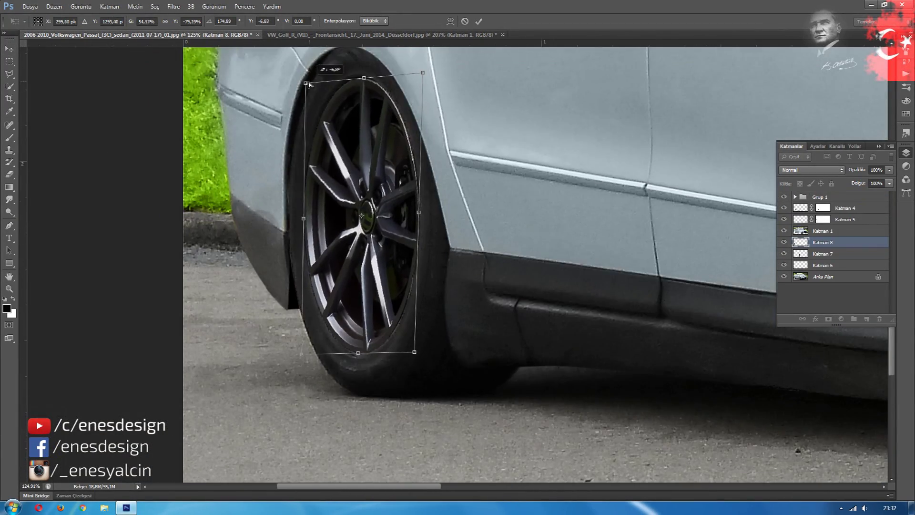
pyautogui.press('Return')
# Add a brightness adjustment clipped to the rims, brightening their midtones.
pyautogui.hotkey('ctrl', '0')
pyautogui.click(841, 319)
pyautogui.moveTo(831, 138); pyautogui.dragTo(821, 138)
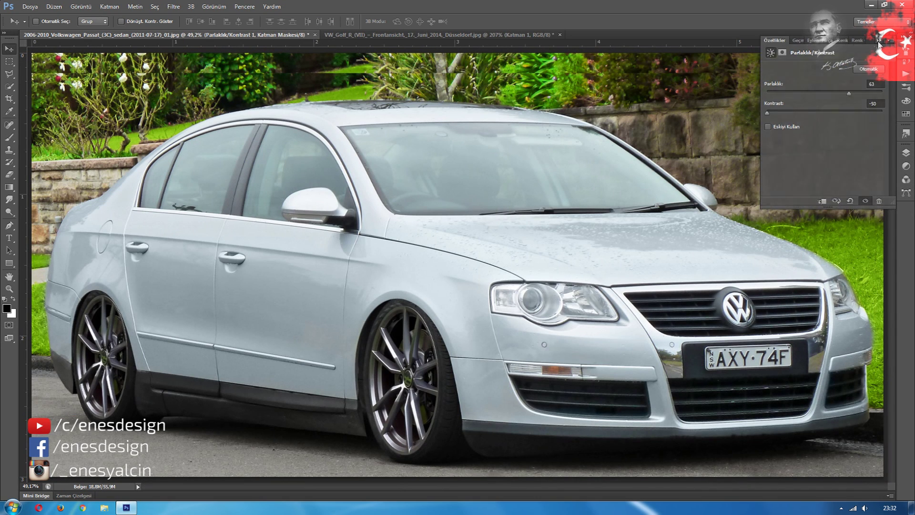
# Group the body-lowering and skirt layers together into Grup 3.
pyautogui.click(879, 40)
pyautogui.click(906, 152)
pyautogui.click(825, 242)
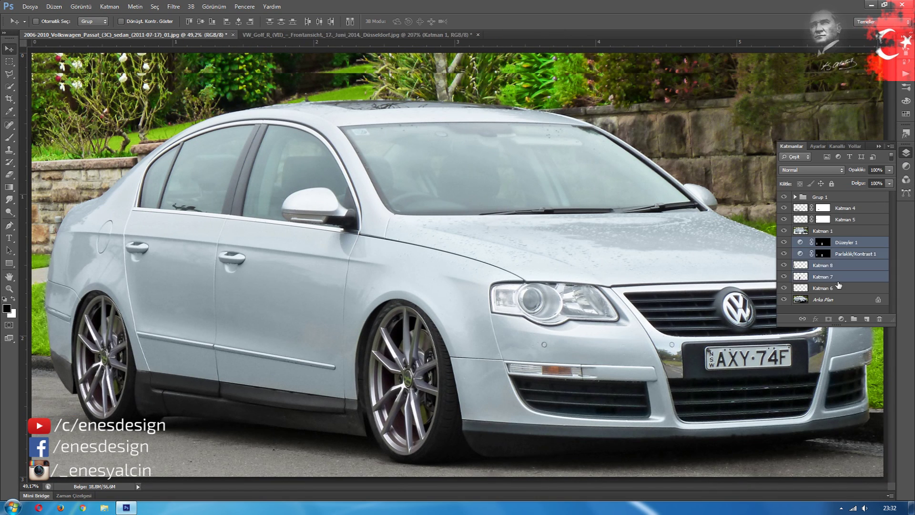
pyautogui.click(831, 222)
pyautogui.keyDown('shift'); pyautogui.click(787, 199); pyautogui.keyUp('shift')
pyautogui.hotkey('ctrl', 'g')
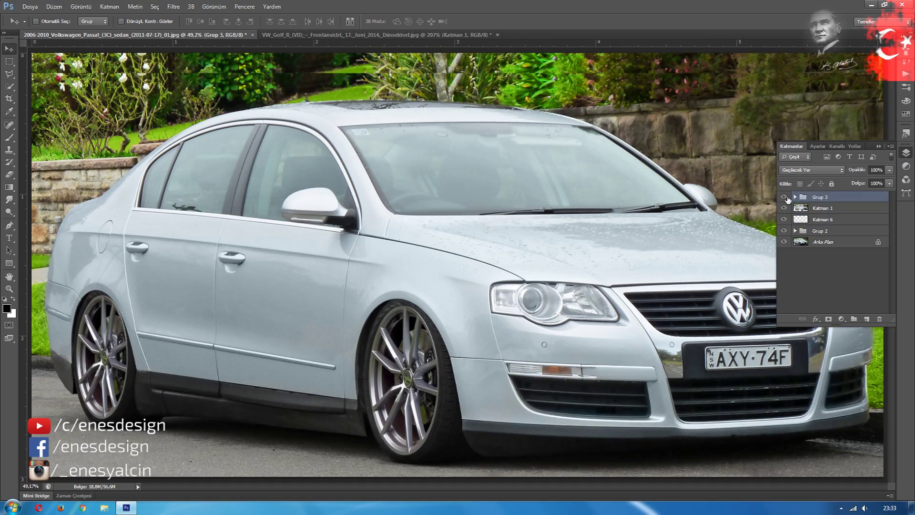
pyautogui.hotkey('ctrl', '-')
# Add a Hue/Saturation adjustment layer with Colorize on, tuning its hue and saturation.
pyautogui.click(841, 319)
pyautogui.click(810, 156)
pyautogui.moveTo(767, 103); pyautogui.dragTo(853, 103)
pyautogui.moveTo(824, 144); pyautogui.dragTo(815, 144)
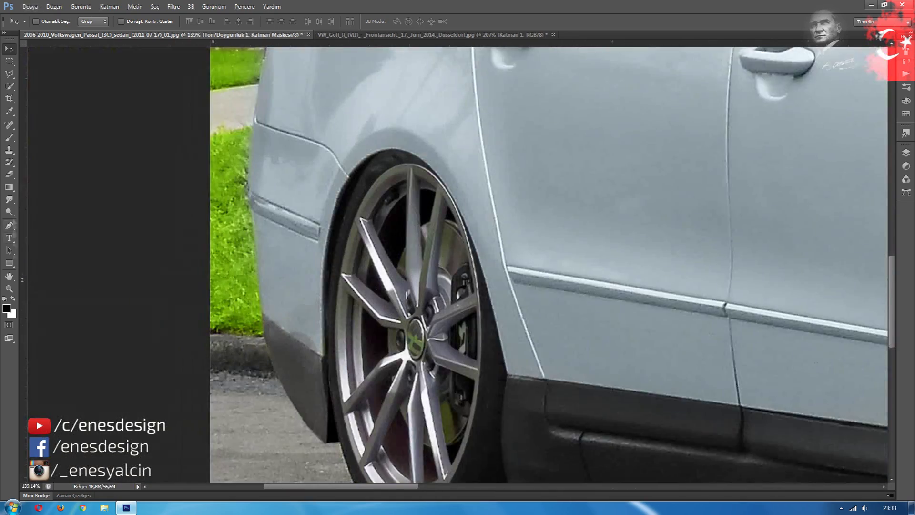
# Add outline points below the rear window corner and near the door sill.
pyautogui.scroll(3, 314, 336)
pyautogui.scroll(2, 315, 336)
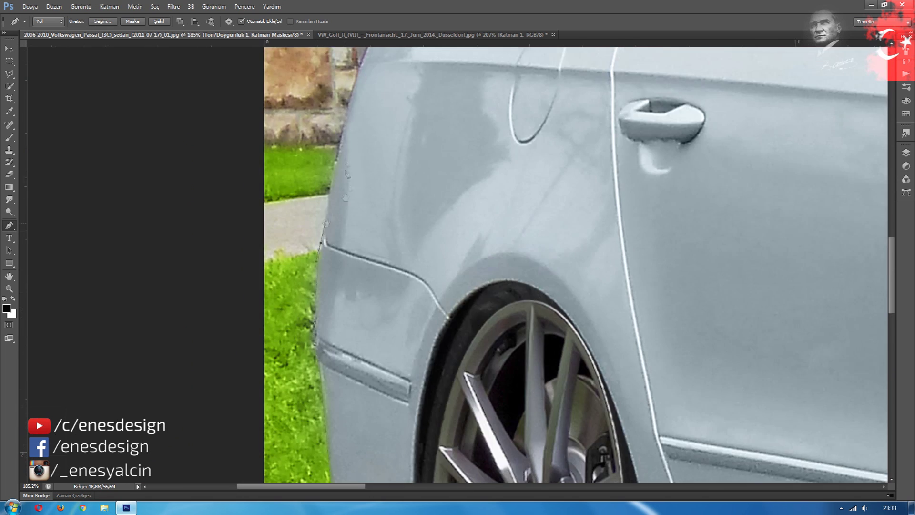
pyautogui.scroll(4, 281, 276)
pyautogui.scroll(2, 543, 145)
pyautogui.hscroll(1, 543, 146)
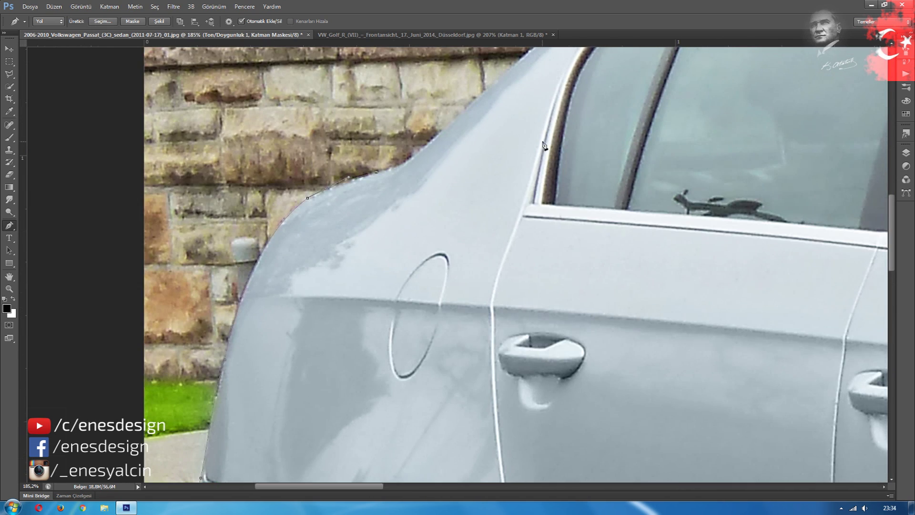
pyautogui.click(523, 216)
pyautogui.hscroll(4, 728, 223)
pyautogui.scroll(-1, 728, 223)
pyautogui.hscroll(6, 780, 228)
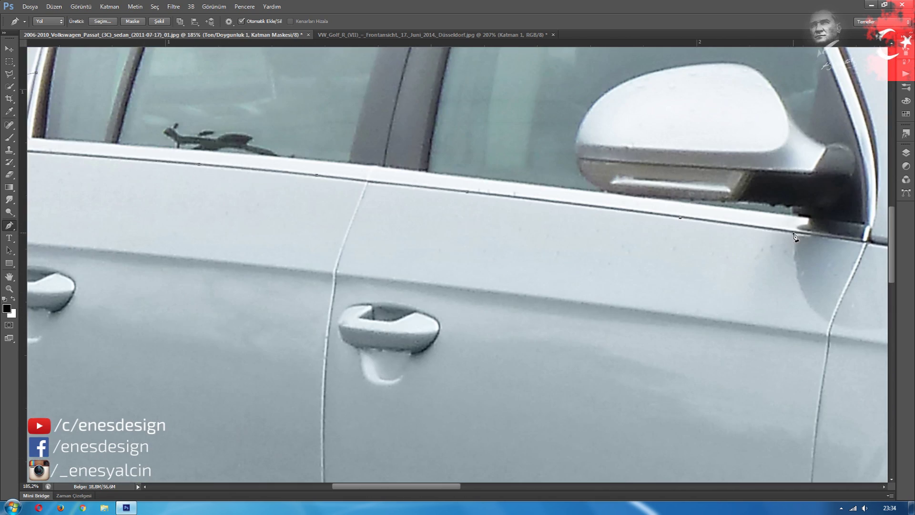
pyautogui.scroll(-4, 779, 229)
pyautogui.click(641, 443)
# Load the car outline as a selection and fill it white in the adjustment mask.
pyautogui.hscroll(-10, 548, 331)
pyautogui.scroll(3, 548, 330)
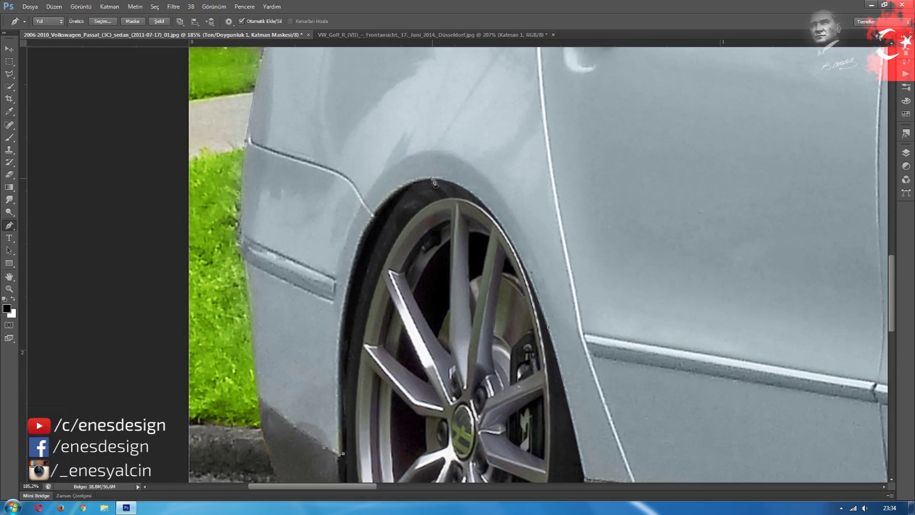
pyautogui.hotkey('ctrl', 'Return')
pyautogui.press('x')
pyautogui.hotkey('alt', 'BackSpace')
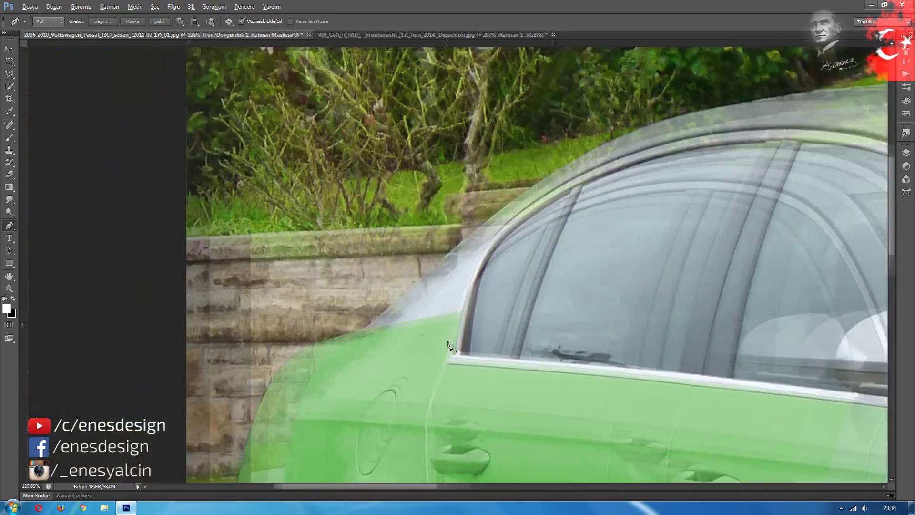
# Extend the pen outline to the windshield wiper edge.
pyautogui.scroll(3, 458, 264)
pyautogui.scroll(3, 388, 334)
pyautogui.hscroll(3, 389, 334)
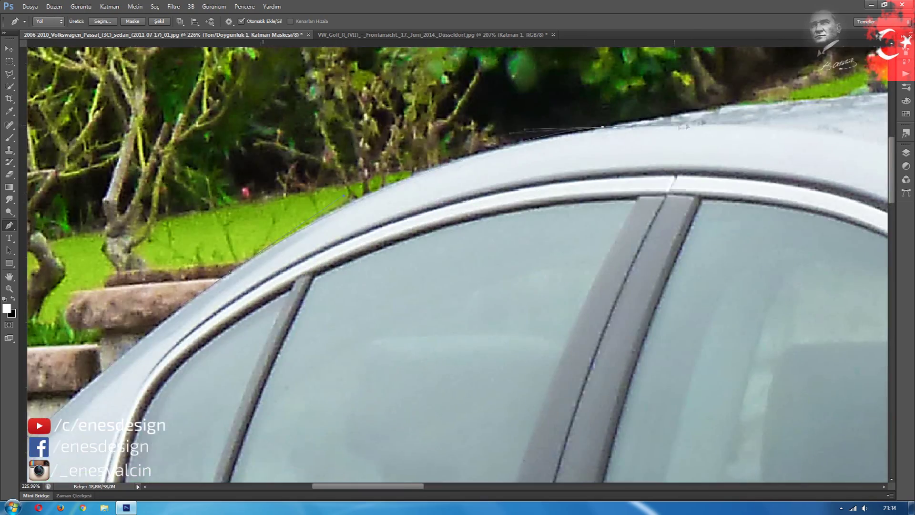
pyautogui.hscroll(5, 637, 212)
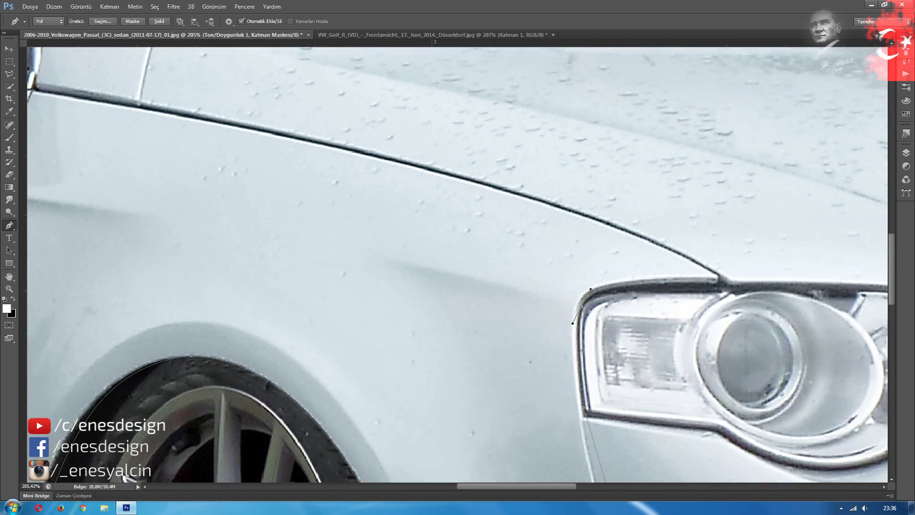
pyautogui.hscroll(5, 666, 292)
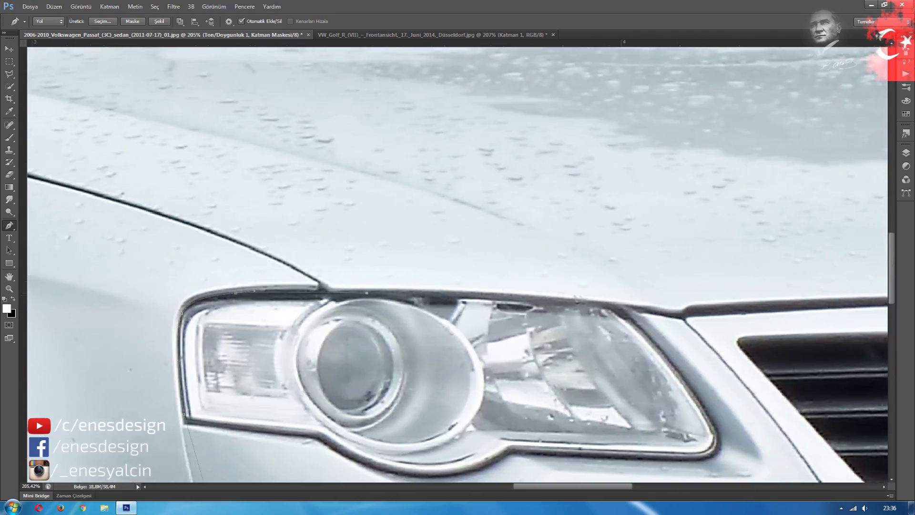
pyautogui.hscroll(4, 665, 291)
pyautogui.hscroll(4, 666, 292)
pyautogui.hscroll(3, 666, 291)
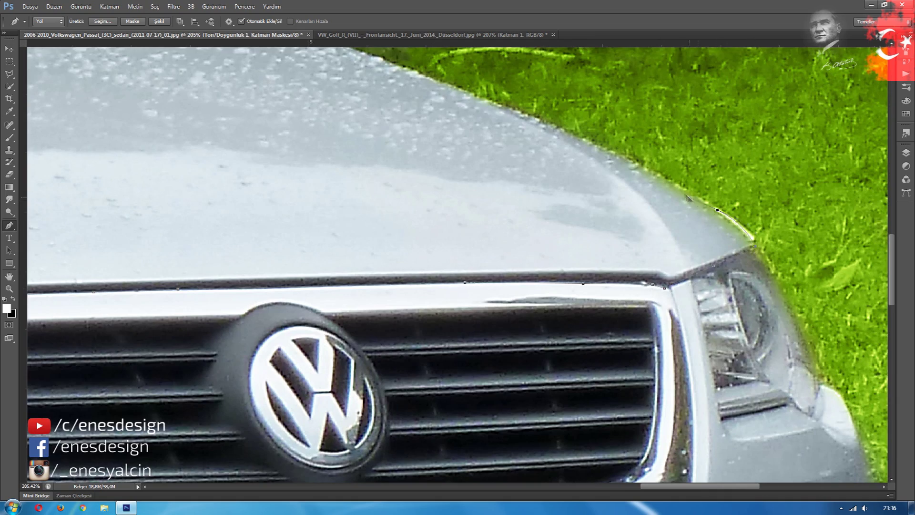
pyautogui.scroll(5, 688, 198)
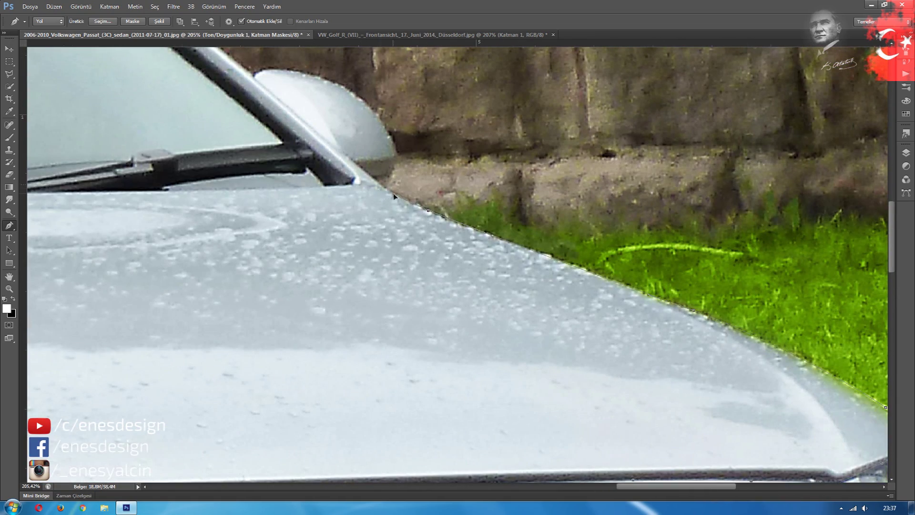
pyautogui.click(205, 186)
# Continue the outline around the roof, mirror and headlight.
pyautogui.hscroll(-5, 333, 214)
pyautogui.hscroll(-5, 498, 240)
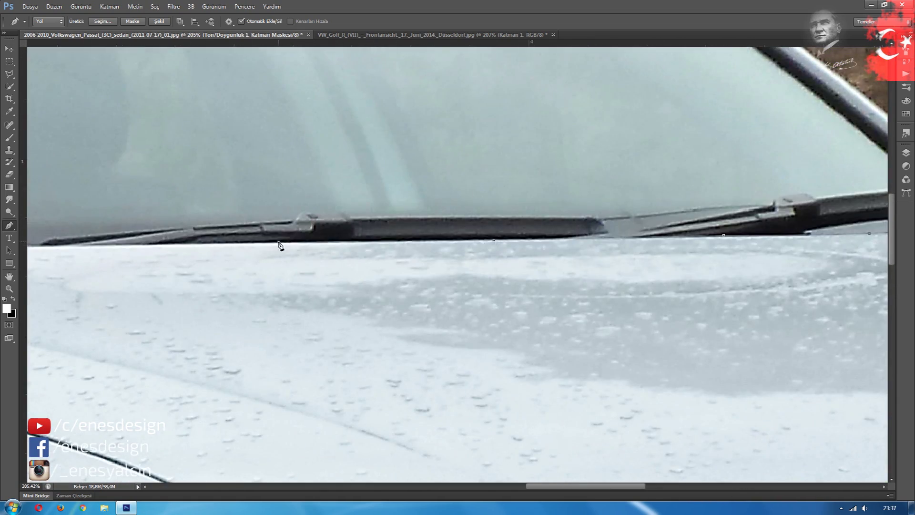
pyautogui.hscroll(-5, 252, 250)
pyautogui.hscroll(-5, 516, 281)
pyautogui.scroll(5, 407, 218)
pyautogui.moveTo(310, 141); pyautogui.dragTo(287, 123)
pyautogui.scroll(-5, 347, 307)
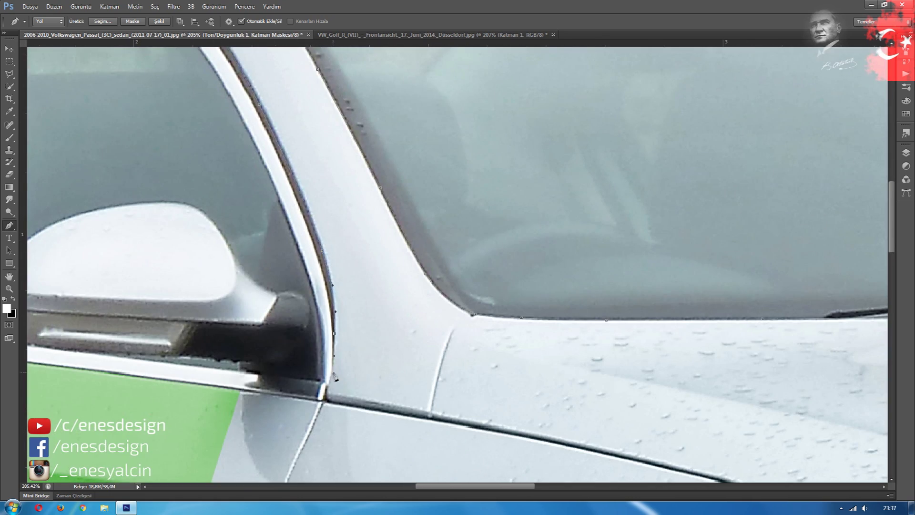
pyautogui.scroll(-10, 245, 396)
pyautogui.scroll(10, 423, 110)
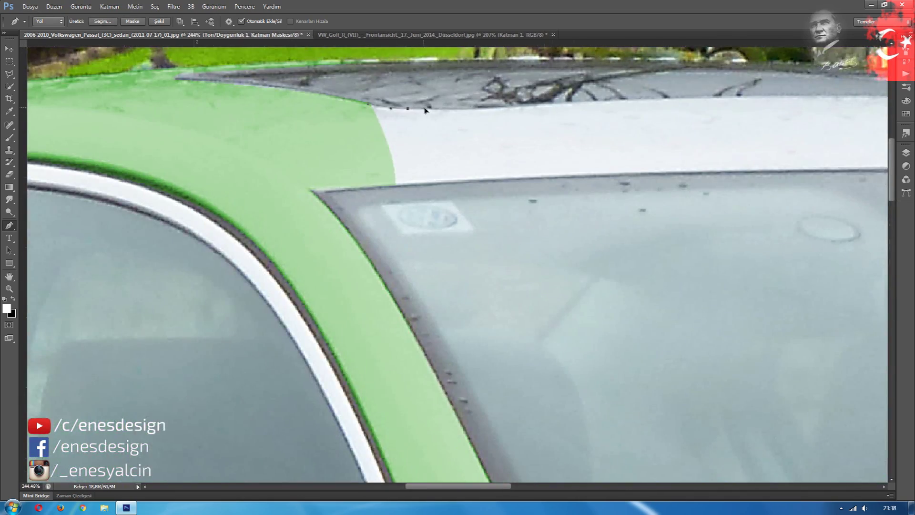
pyautogui.hscroll(10, 723, 100)
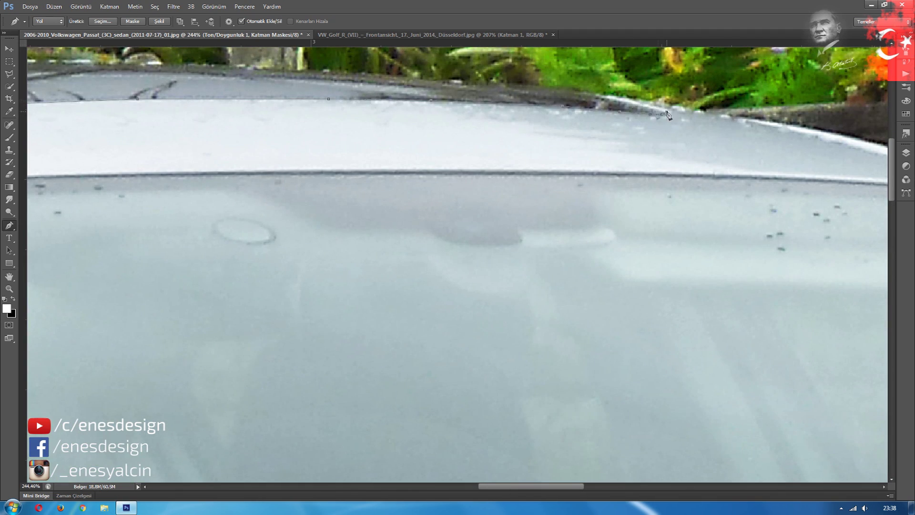
pyautogui.moveTo(794, 127)
pyautogui.mouseDown()
pyautogui.moveTo(419, 72)
pyautogui.moveTo(480, 97)
pyautogui.mouseUp()
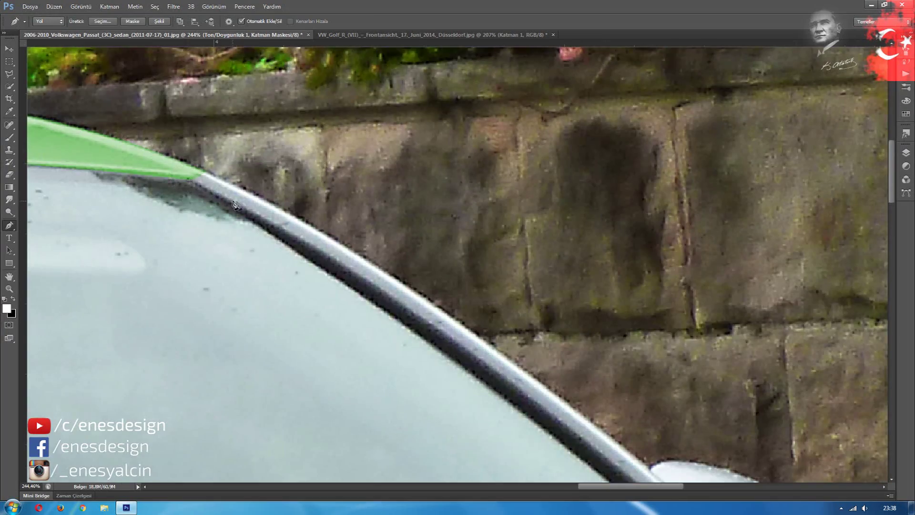
pyautogui.scroll(-3, 234, 205)
pyautogui.hscroll(3, 513, 384)
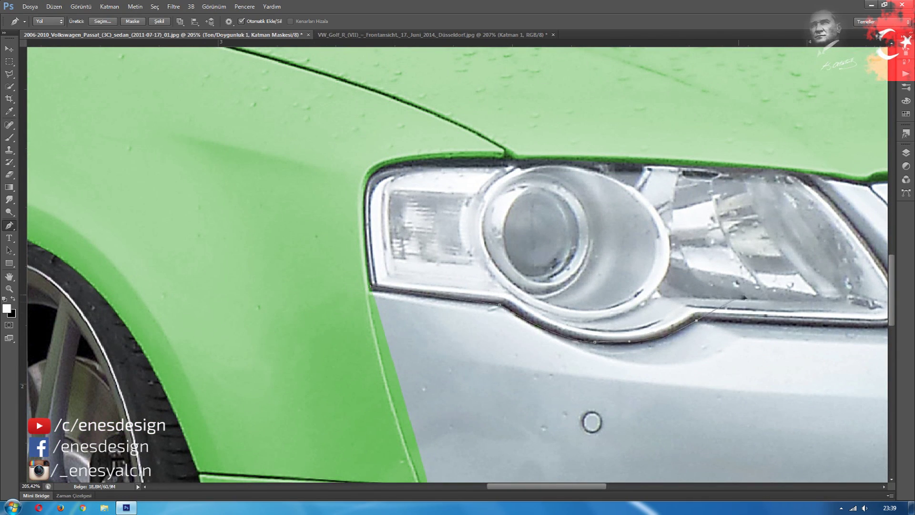
# Trace the outline around the headlight and along the front bumper edge.
pyautogui.click(841, 325)
pyautogui.moveTo(845, 327); pyautogui.dragTo(689, 317)
pyautogui.moveTo(627, 134); pyautogui.dragTo(500, 77)
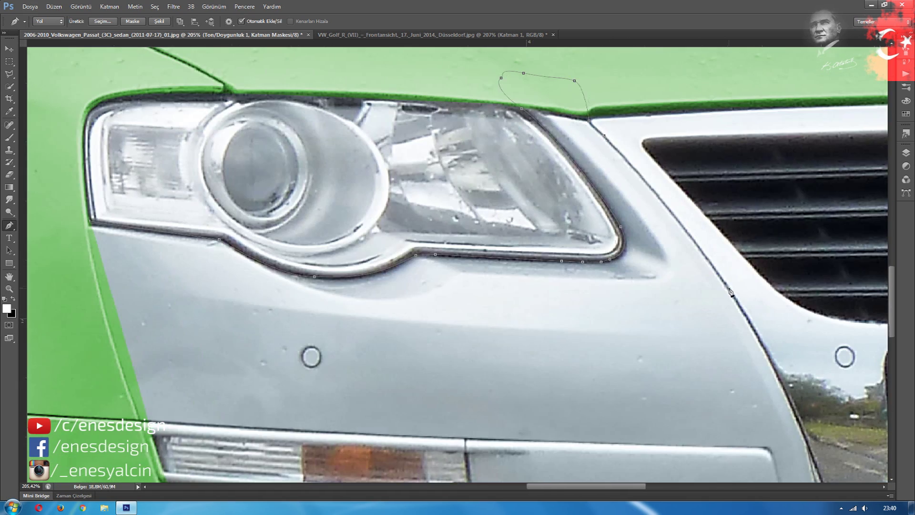
pyautogui.moveTo(704, 251); pyautogui.dragTo(551, 44)
pyautogui.moveTo(683, 336); pyautogui.dragTo(647, 262)
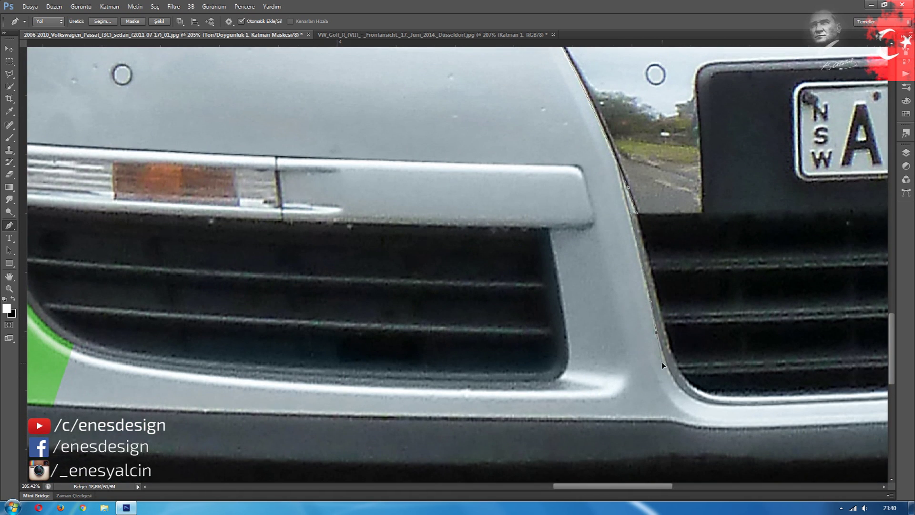
pyautogui.click(527, 418)
# Continue tracing around the left fog light, the grille and the right headlight.
pyautogui.moveTo(42, 411); pyautogui.dragTo(295, 391)
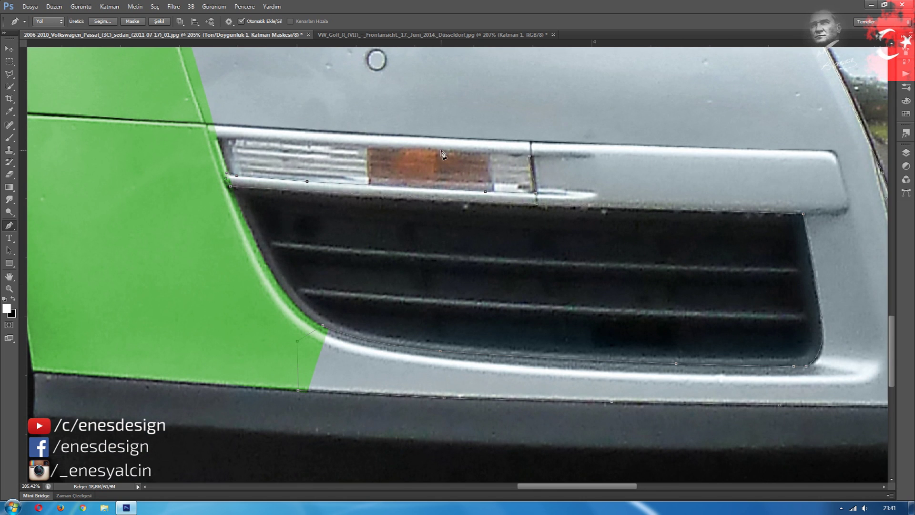
pyautogui.scroll(-5, 443, 153)
pyautogui.scroll(5, 460, 406)
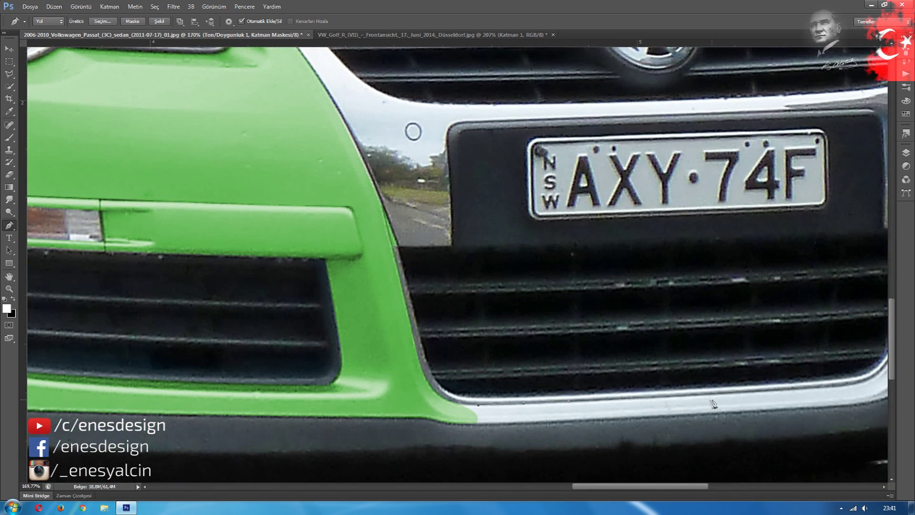
pyautogui.moveTo(713, 404); pyautogui.dragTo(579, 409)
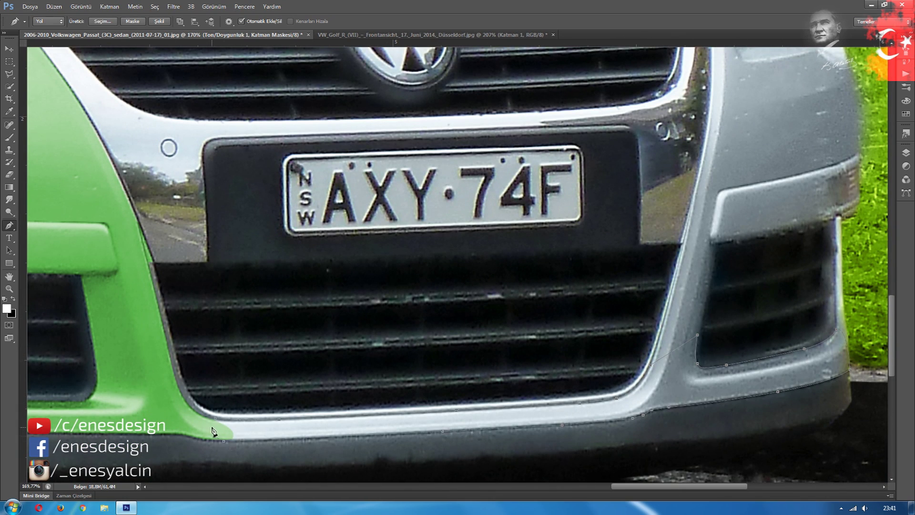
pyautogui.press('h')
pyautogui.moveTo(213, 431); pyautogui.dragTo(547, 139)
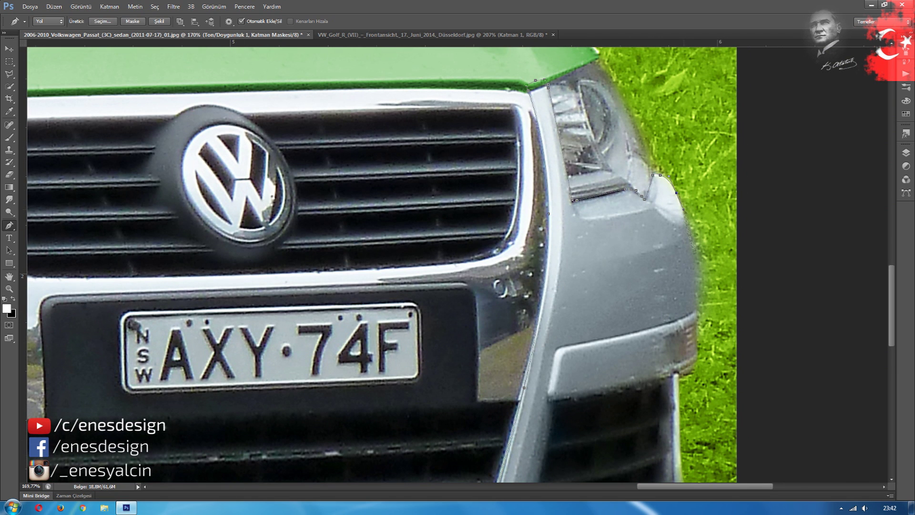
pyautogui.moveTo(697, 309); pyautogui.dragTo(616, 241)
pyautogui.moveTo(616, 341); pyautogui.dragTo(582, 255)
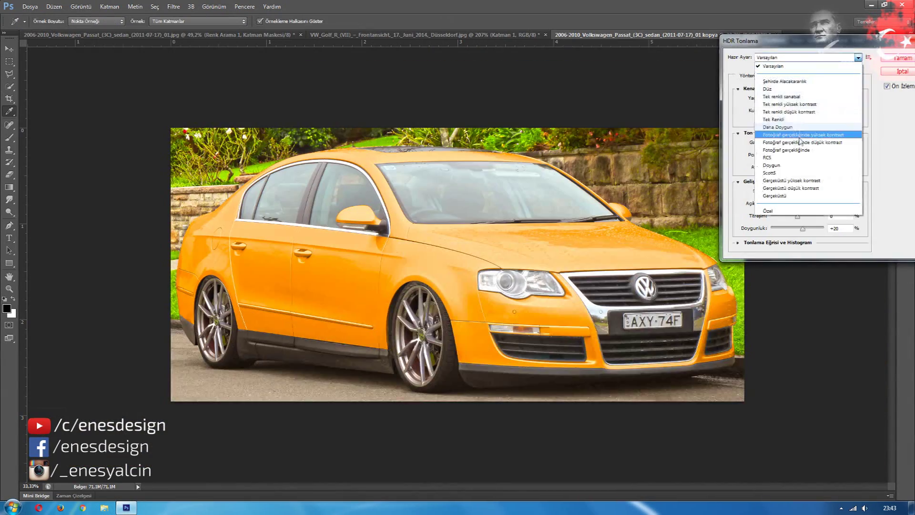
# Cycle through the HDR Toning presets to preview each on the orange car.
pyautogui.press('Down')
pyautogui.press('Down')
pyautogui.press('Down')
pyautogui.press('Down')
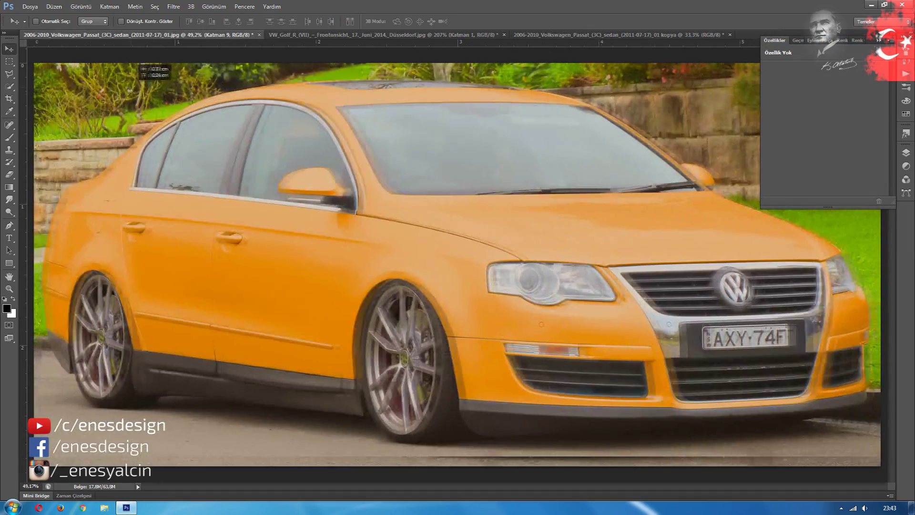